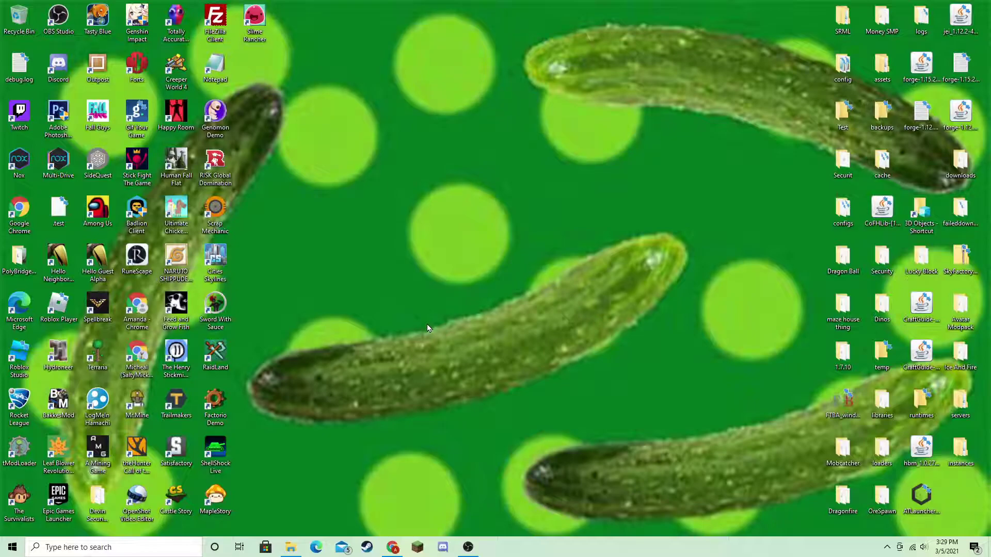
Bring up the File Explorer window showing the .minecraft\saves world folders.
left_click(291, 547)
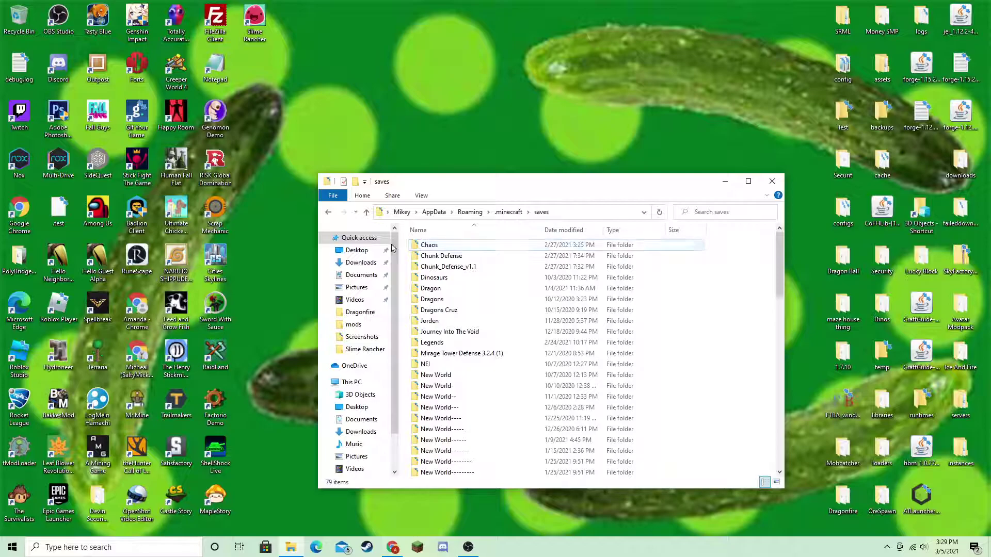
Open the Chaos world folder from the saves list.
left_click(434, 247)
double_click(433, 246)
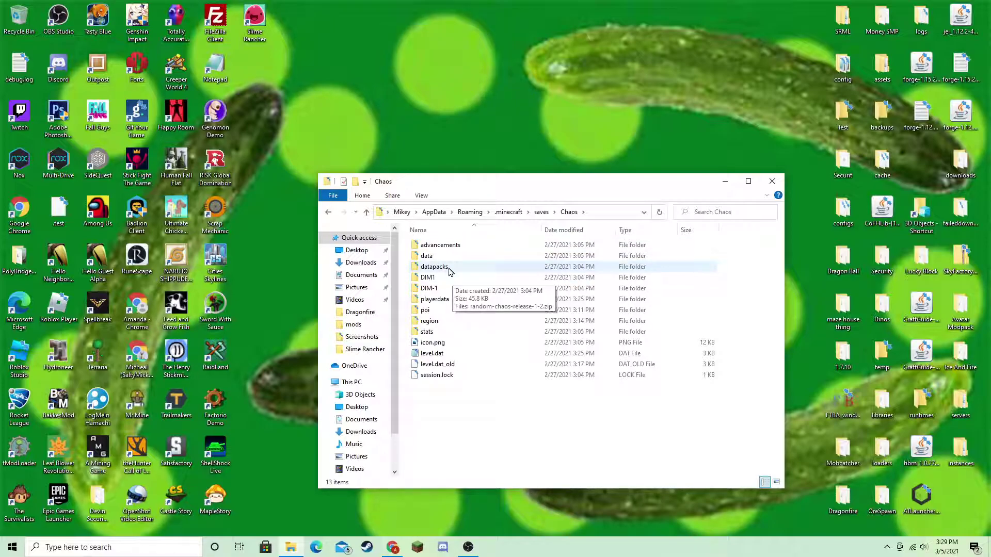
Open the Chaos datapacks folder showing random-chaos-release-1-2.zip, and nudge the window up-right.
double_click(450, 270)
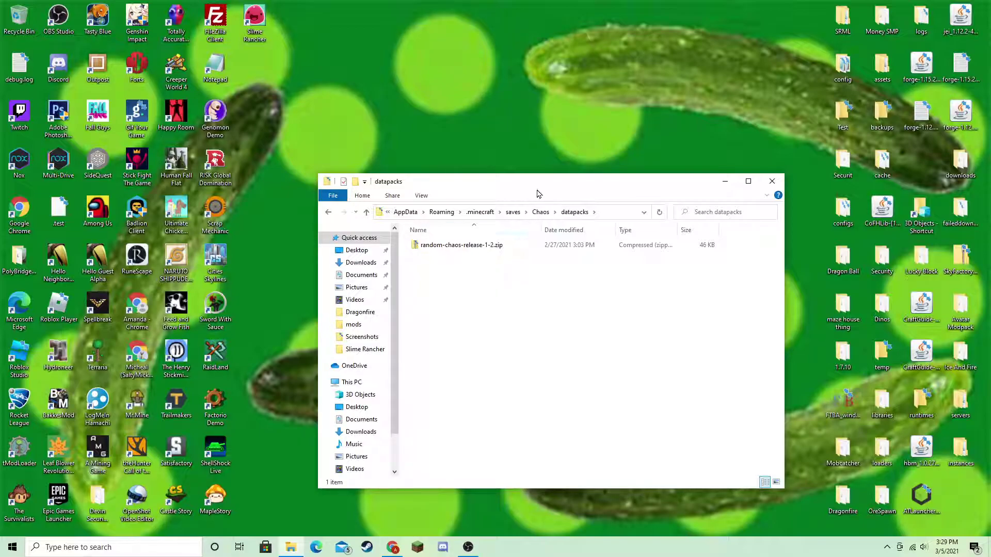
left_click_drag(538, 193, 565, 182)
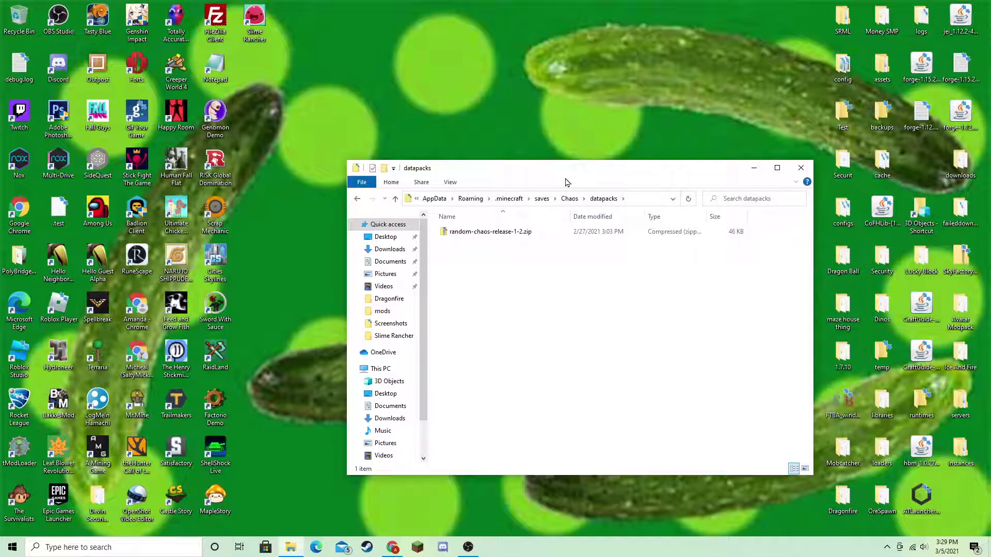